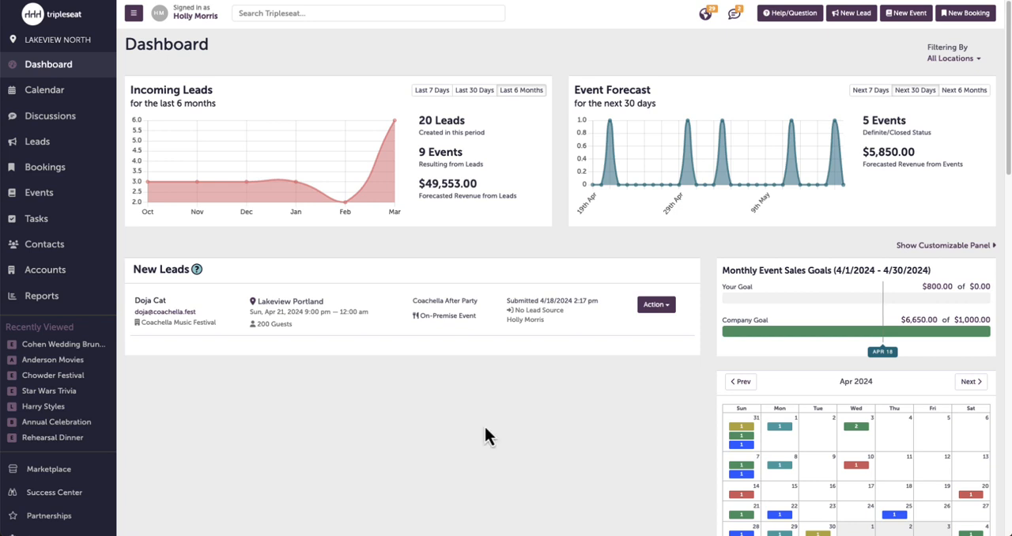
- Open the Custom Fields settings for events
scroll(81, 440, down, 3)
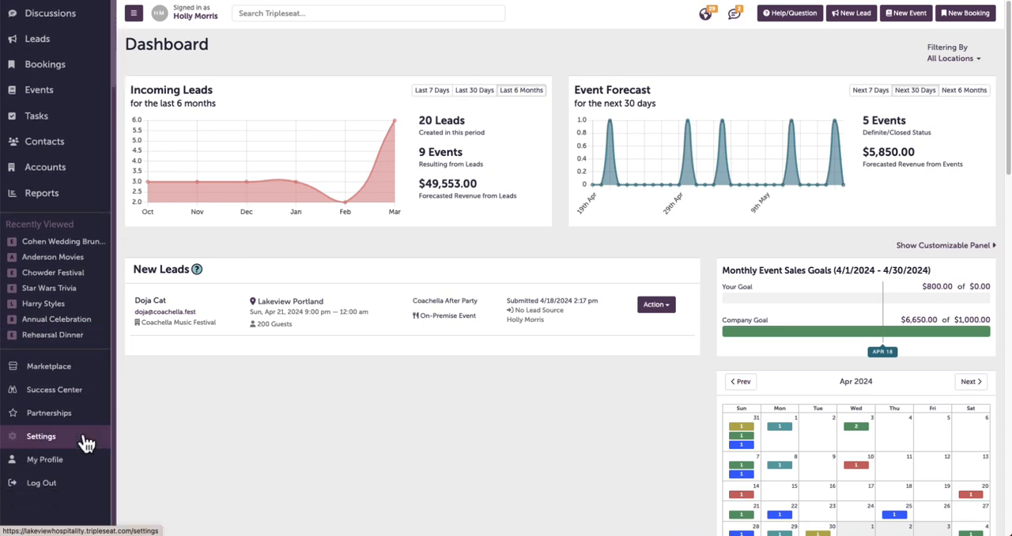
click(84, 442)
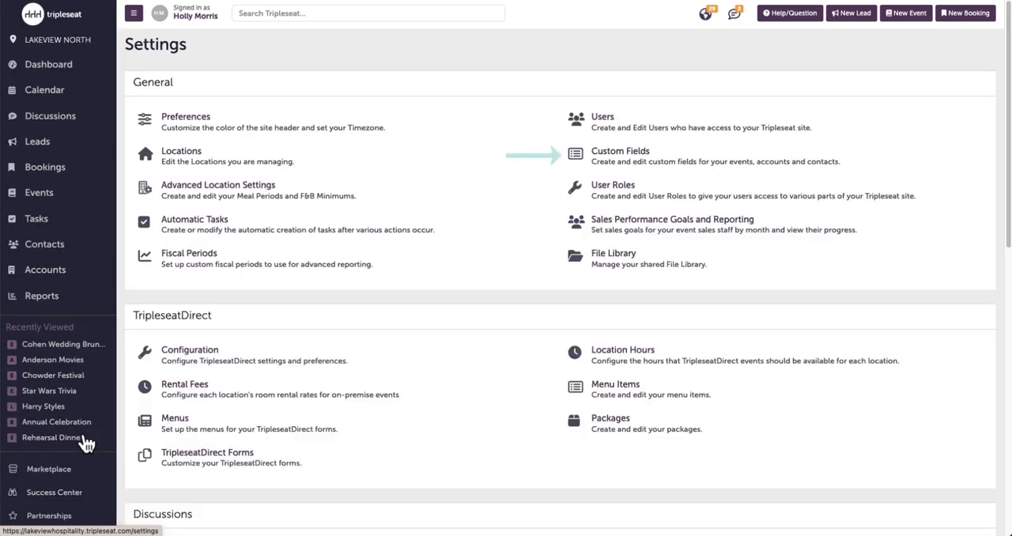
click(691, 155)
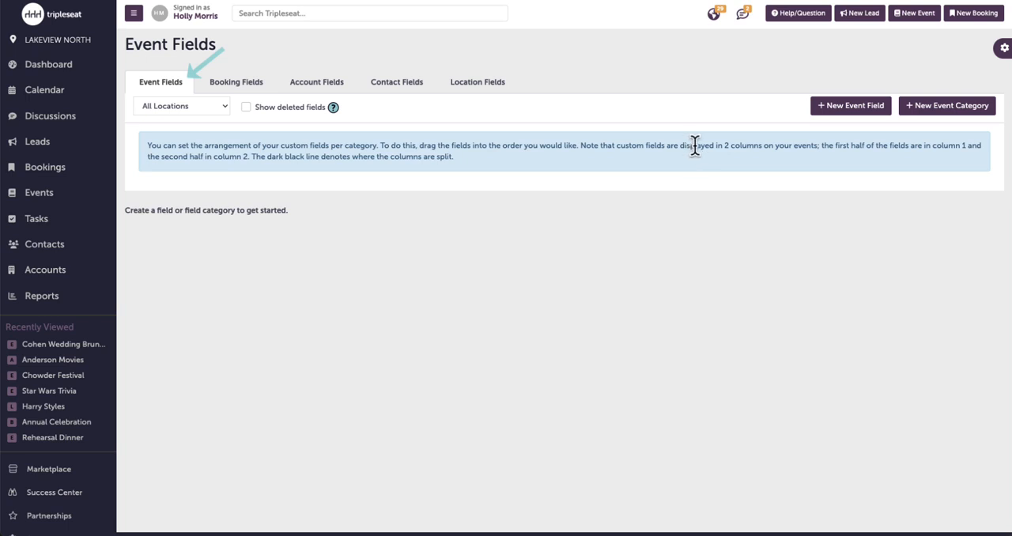
- Create and save a new event field category named "Payments"
click(941, 111)
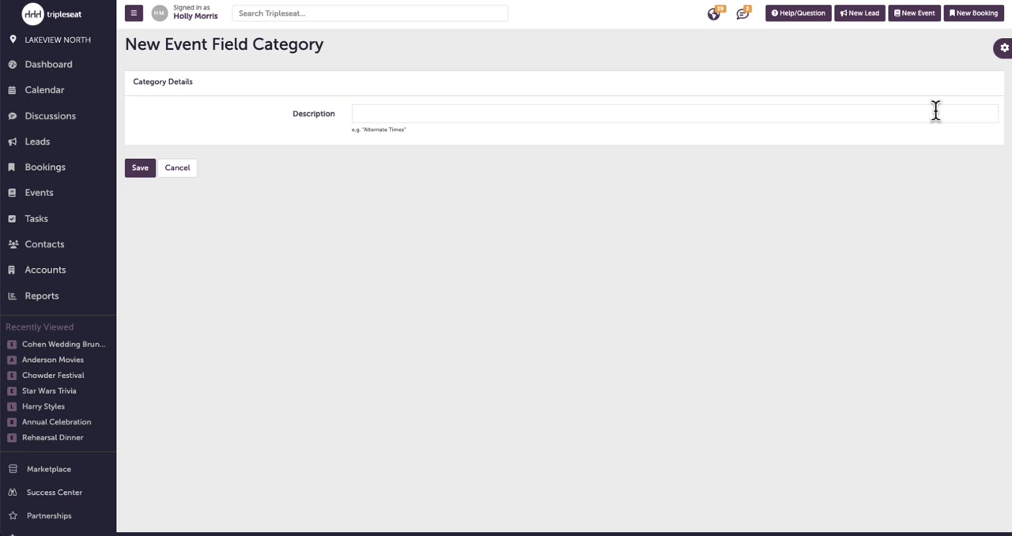
click(936, 111)
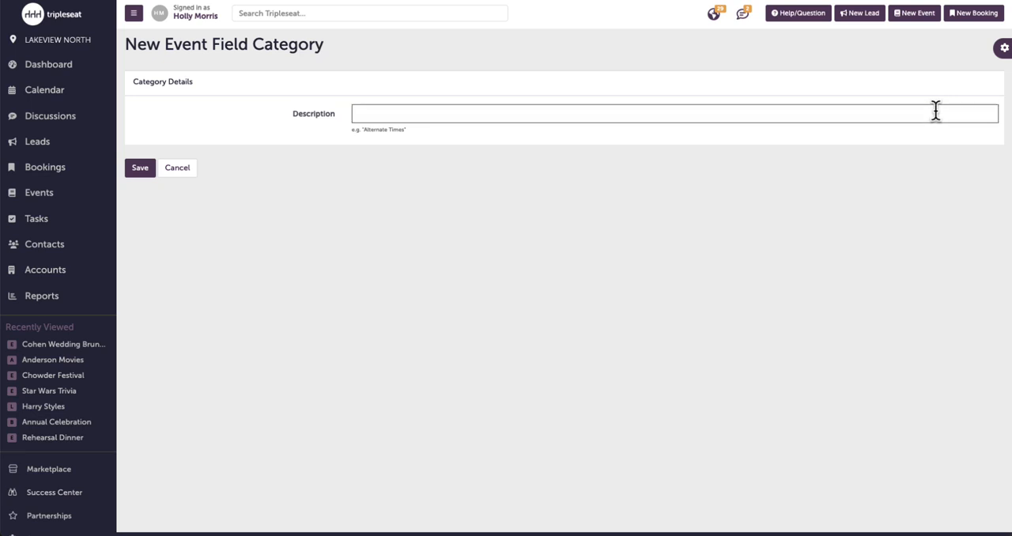
text(Payments)
click(141, 170)
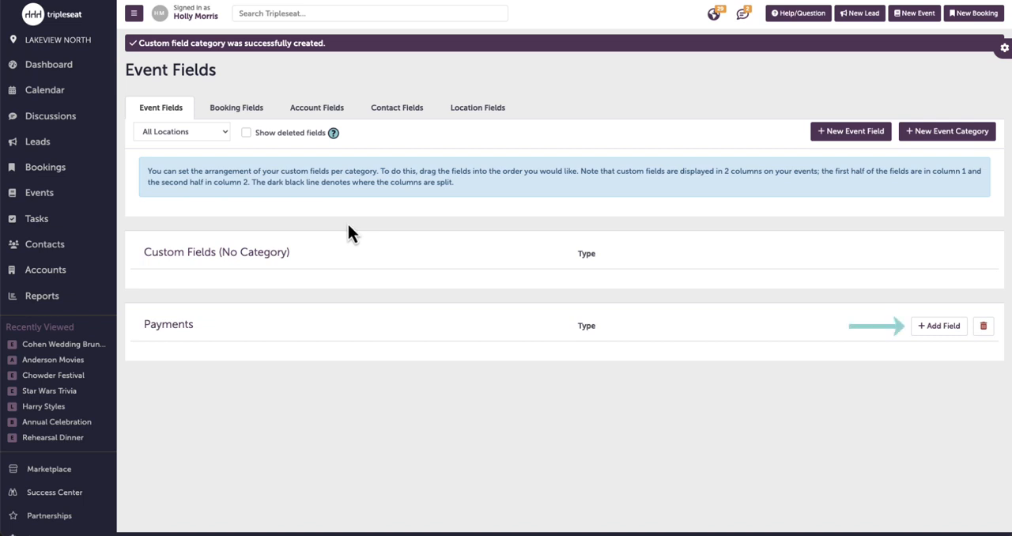
- Start a new event field in the Payments category, named "Second Deposit", with the field type Currency Amount
click(951, 330)
click(442, 89)
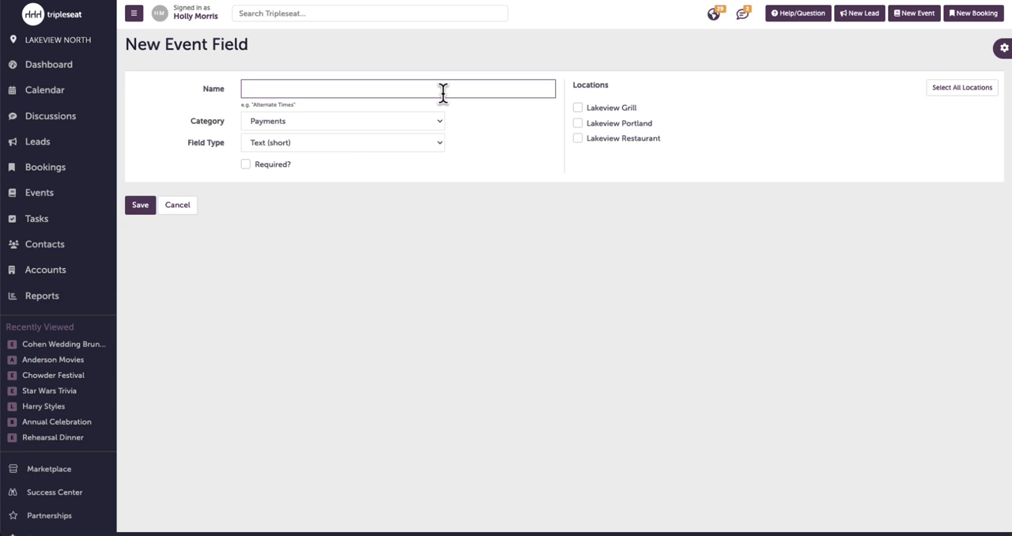
text(Second Deposit)
click(420, 143)
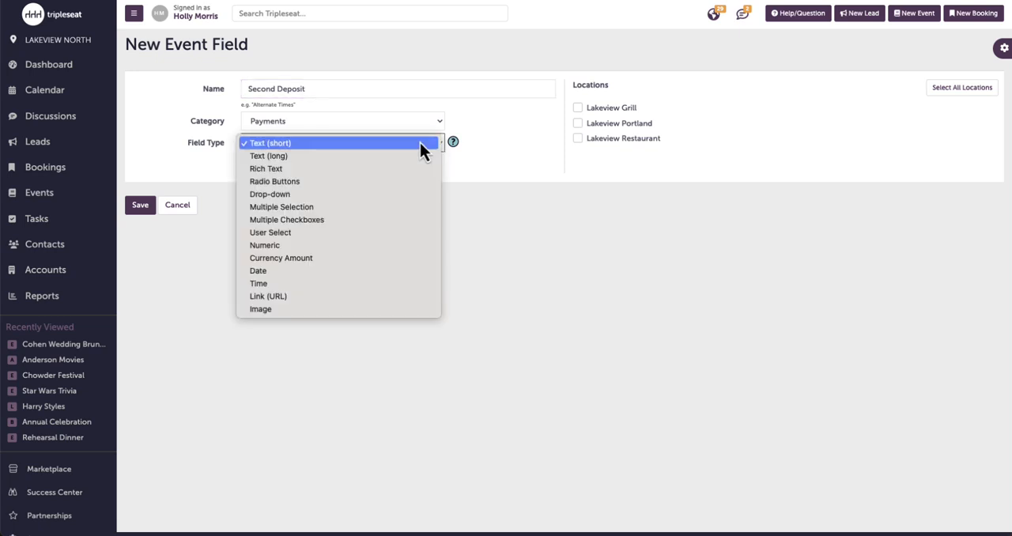
click(393, 258)
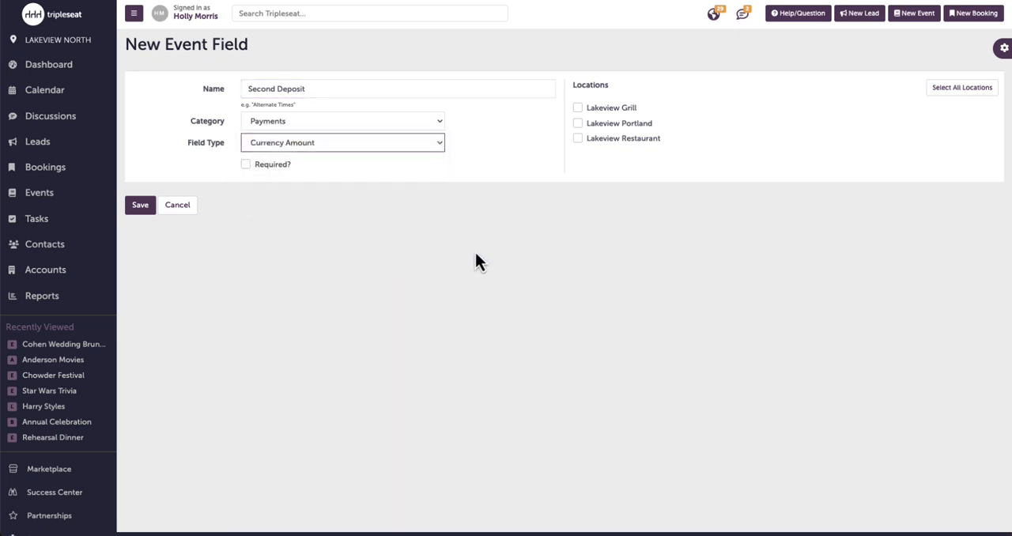
- Assign the field to Lakeview Grill, Lakeview Portland and Lakeview Restaurant, and save it
click(581, 151)
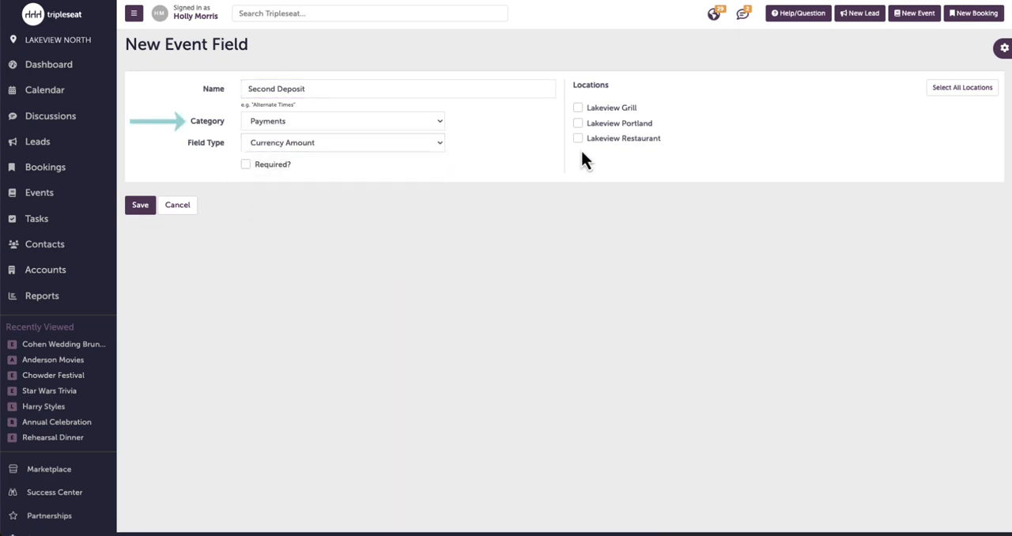
click(578, 107)
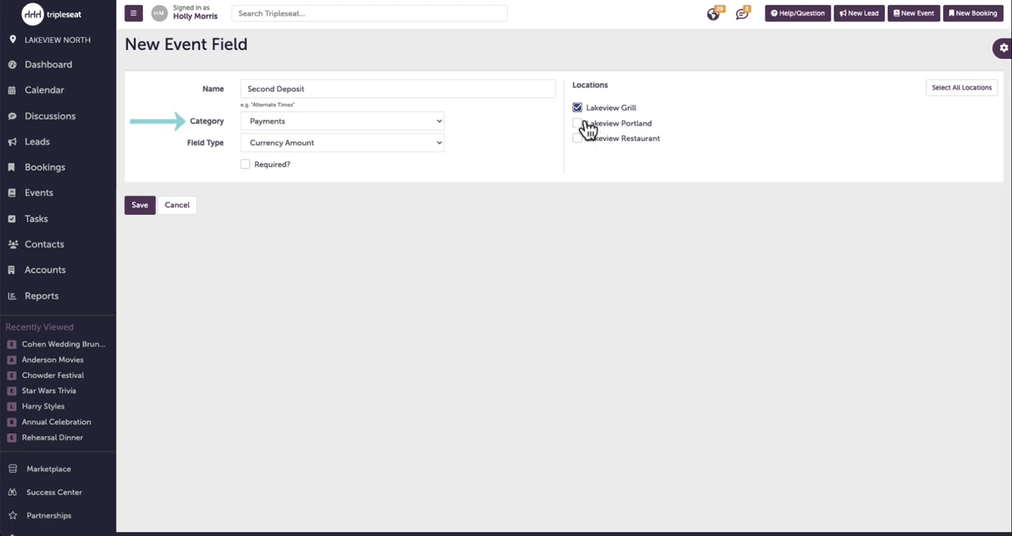
click(578, 123)
click(578, 139)
click(140, 206)
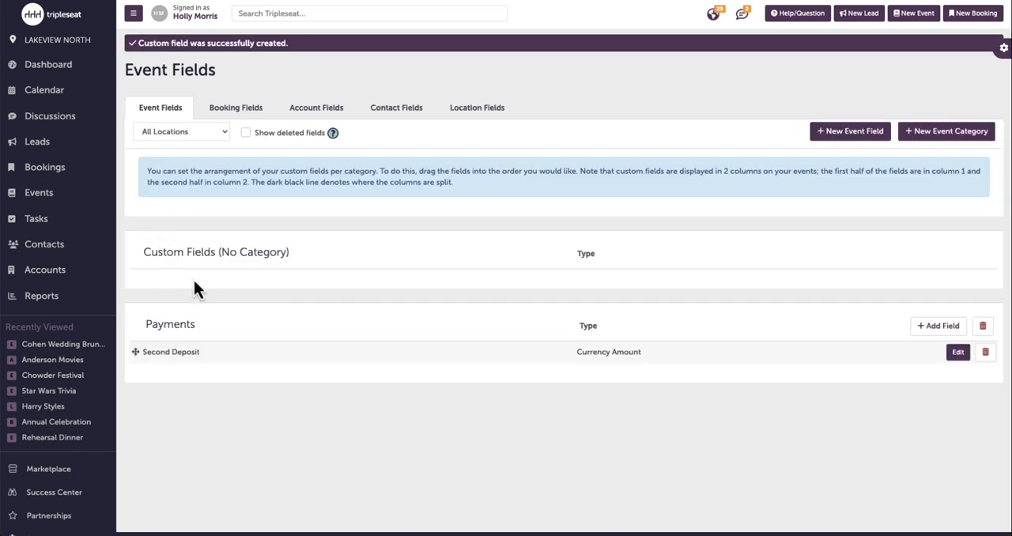
- Edit the Second Deposit field so that it creates a new due date field, and update it
click(966, 358)
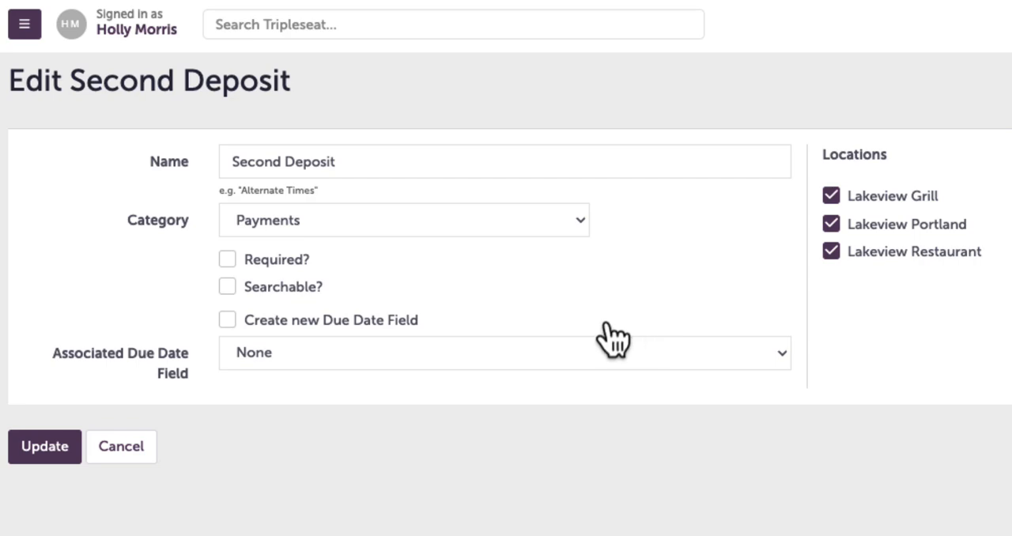
click(384, 326)
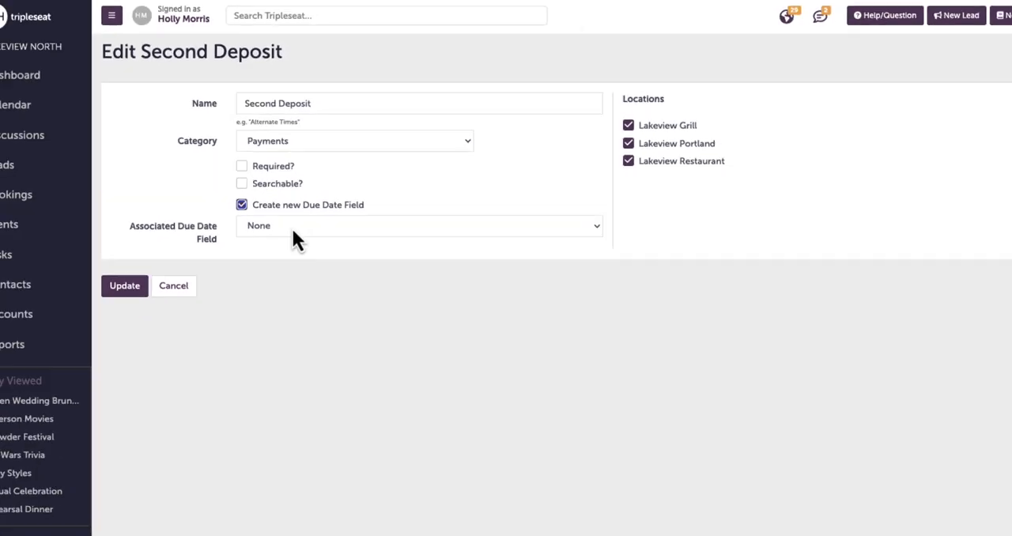
click(145, 246)
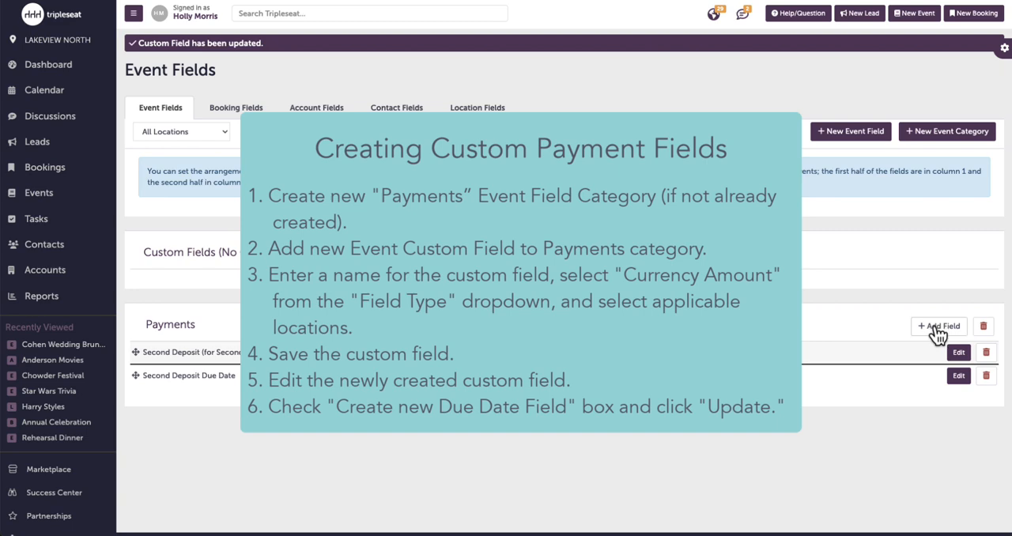
- Add a Currency Amount field named "Third Deposit" to Payments, including the Lakeview Grill location, and create a new due date field for it
click(938, 335)
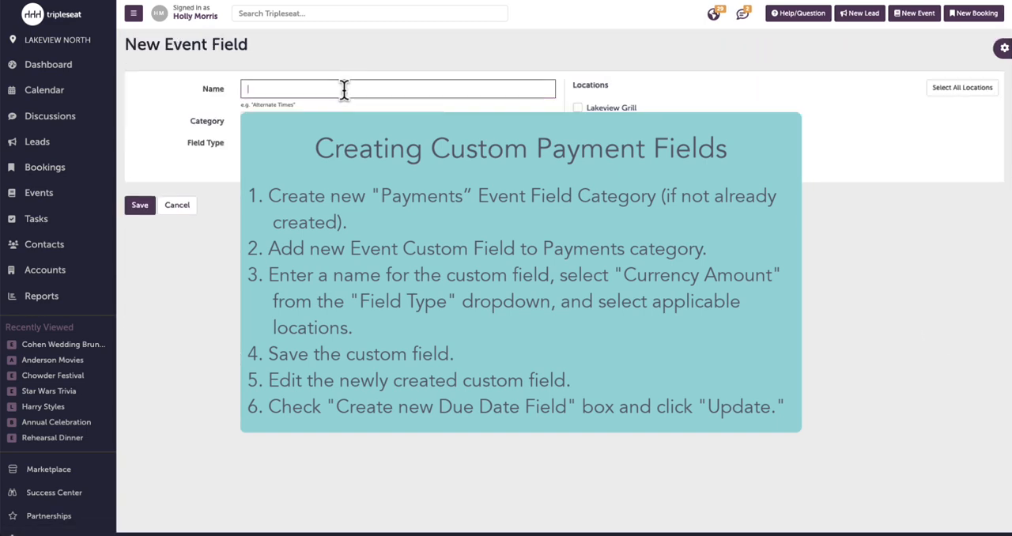
text(Third Deposit)
click(578, 109)
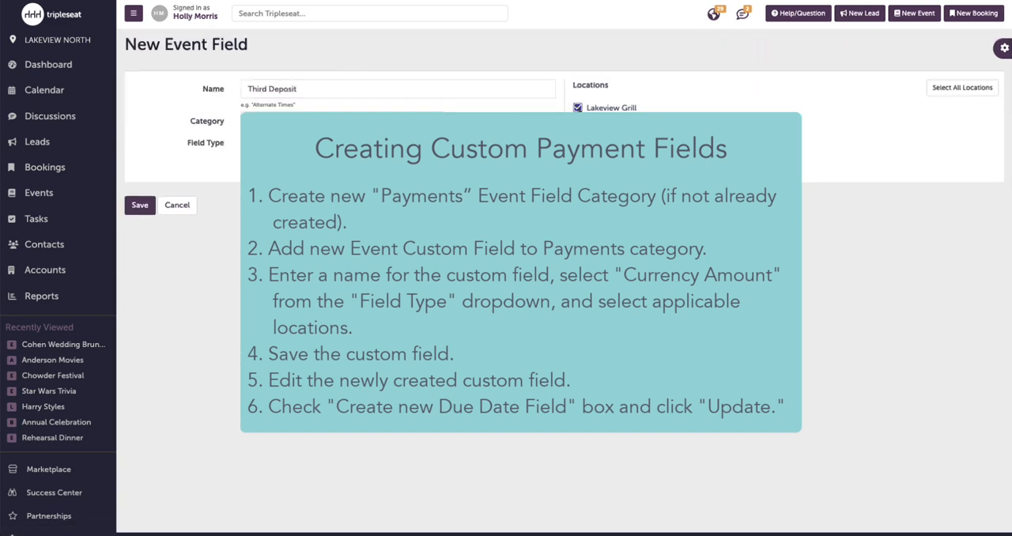
click(340, 143)
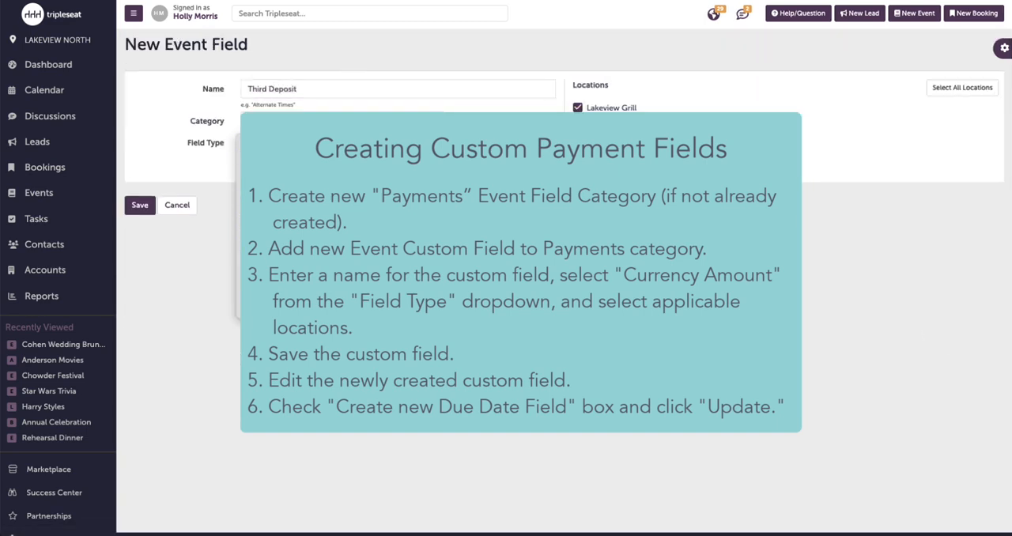
click(139, 206)
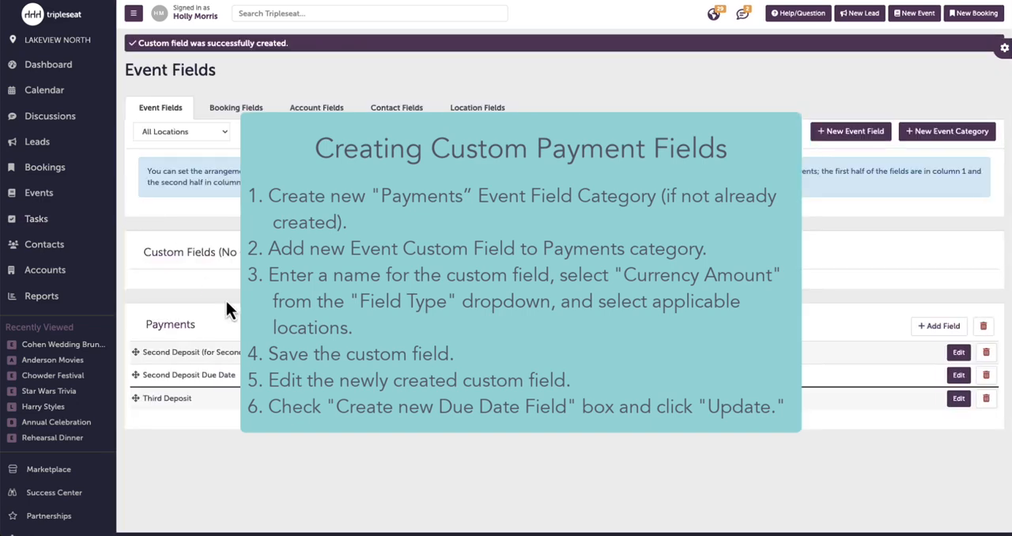
click(960, 399)
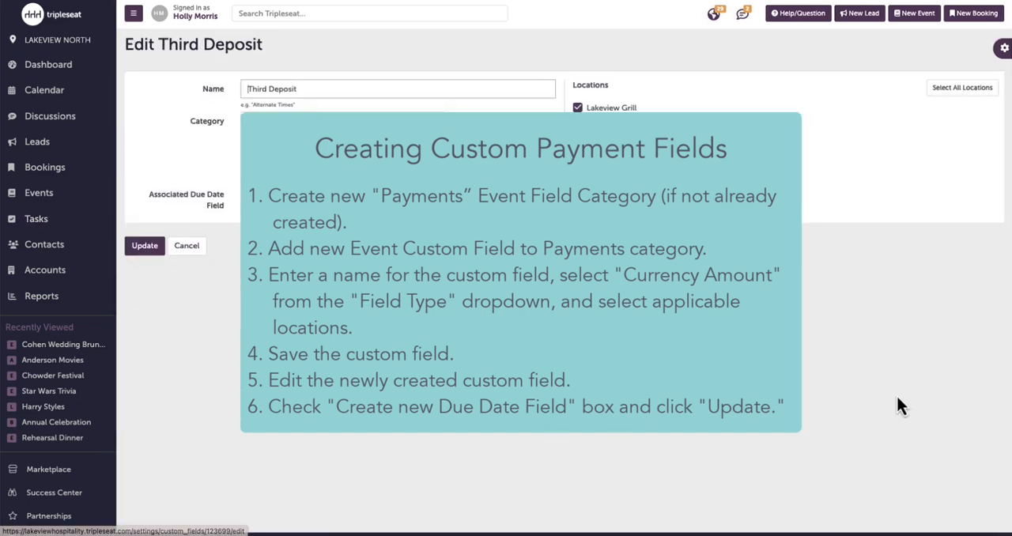
click(145, 246)
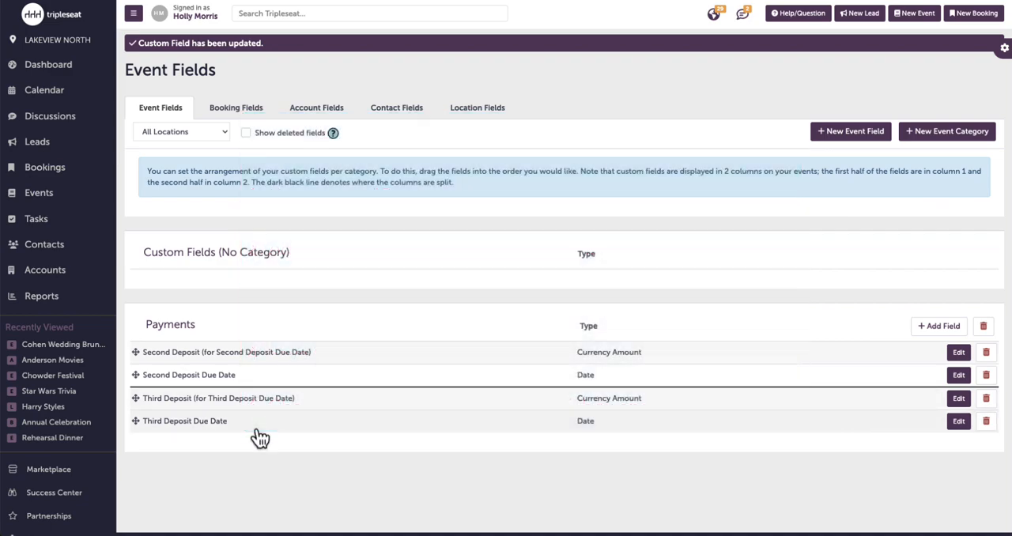
- Enable the Second Deposit and Third Deposit custom fields for events in the Payment Rules settings
scroll(90, 447, down, 1)
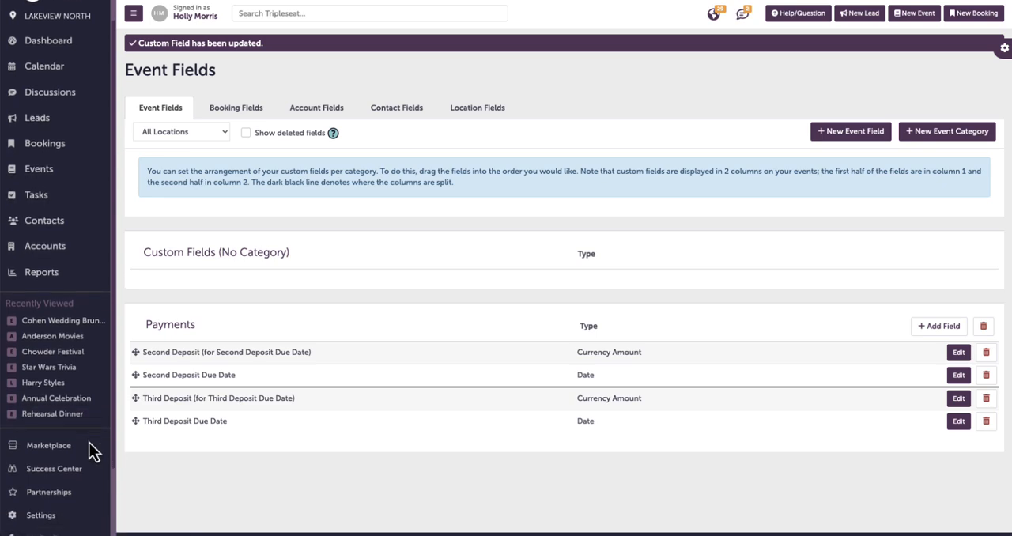
click(74, 514)
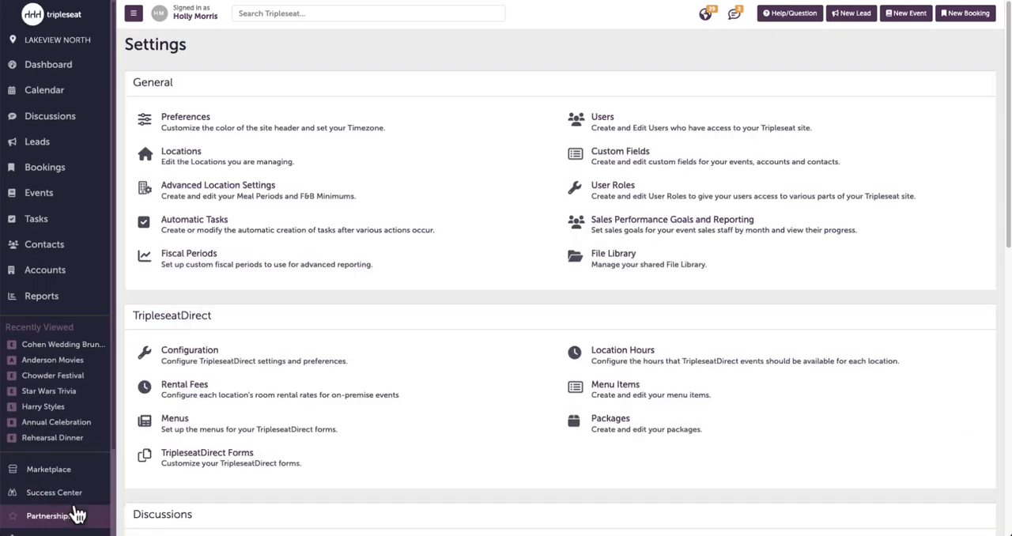
scroll(717, 484, down, 5)
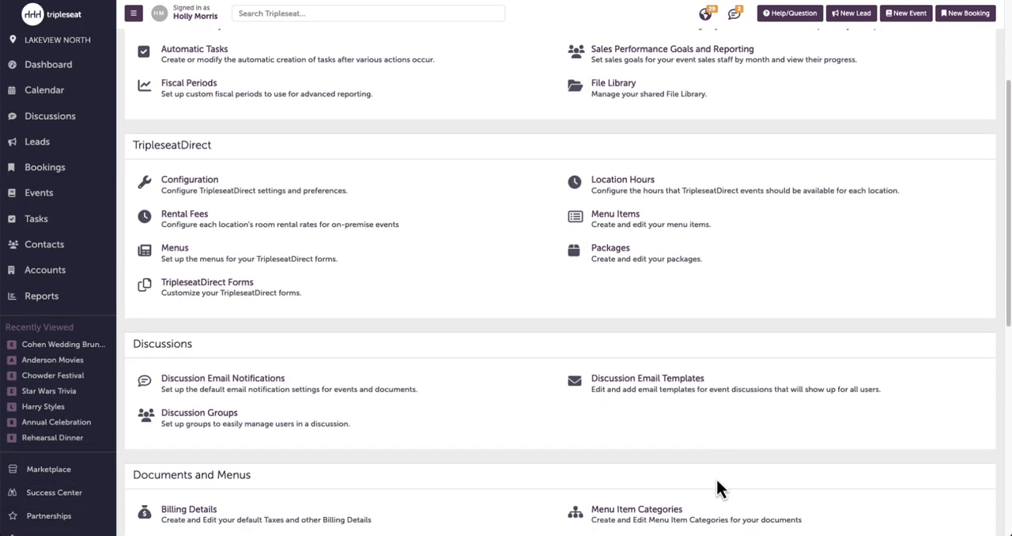
scroll(716, 476, down, 2)
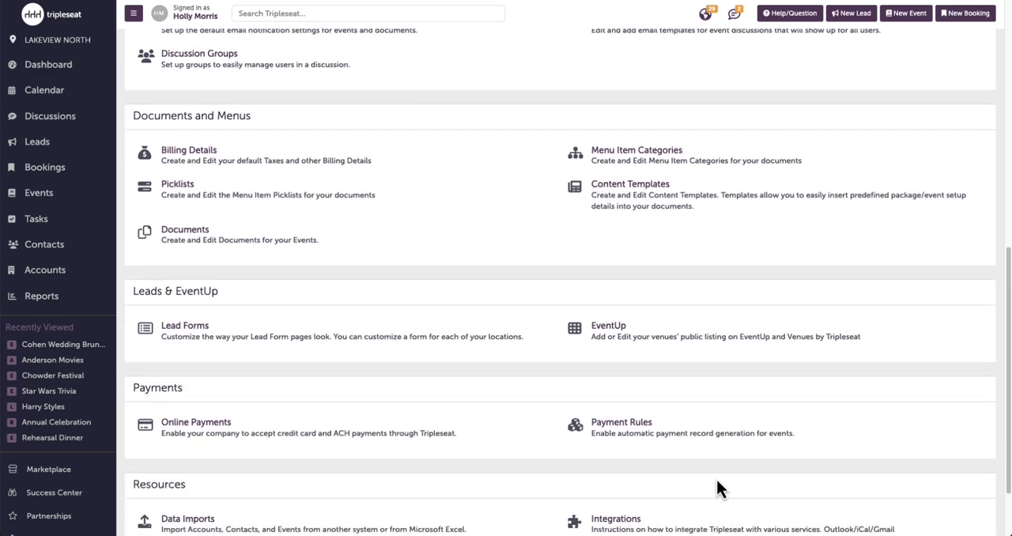
click(669, 450)
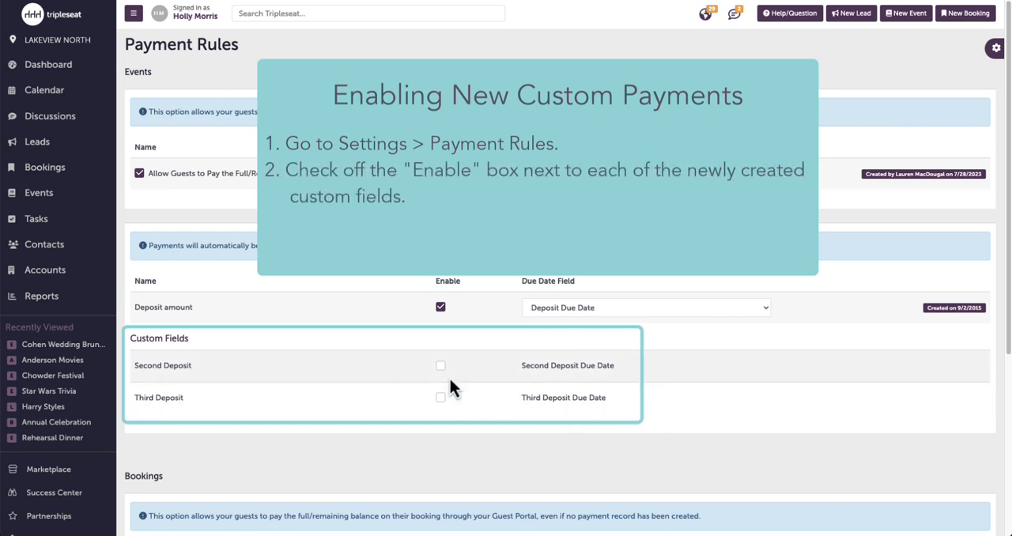
click(440, 397)
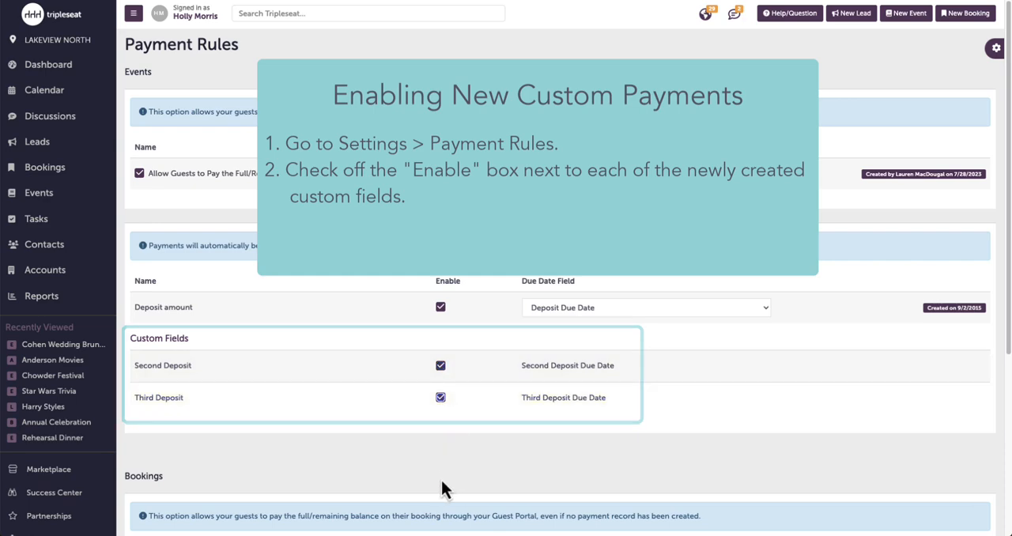
- Open the template content of the event document "Contract & Event Order" from the Documents settings
scroll(333, 491, down, 4)
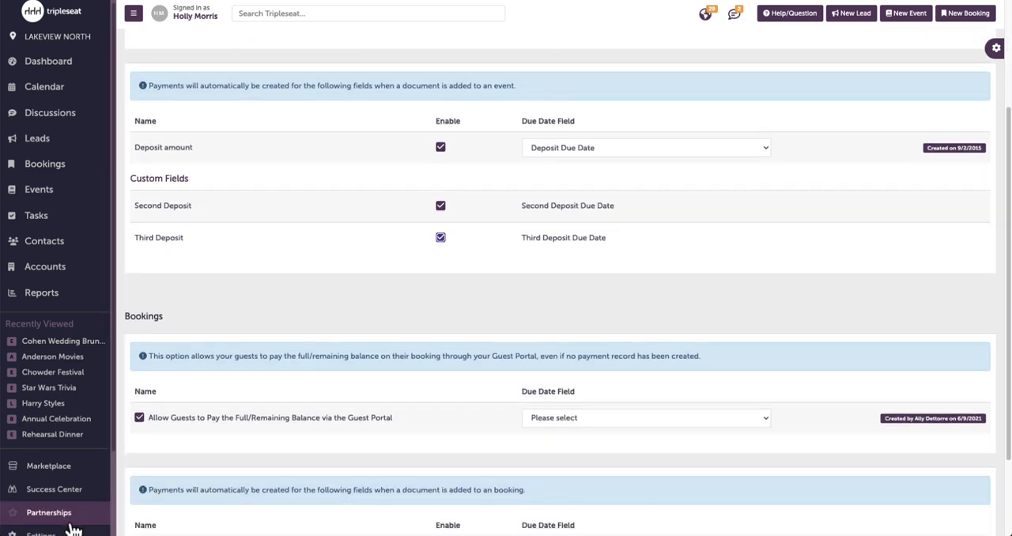
scroll(70, 526, down, 2)
click(52, 467)
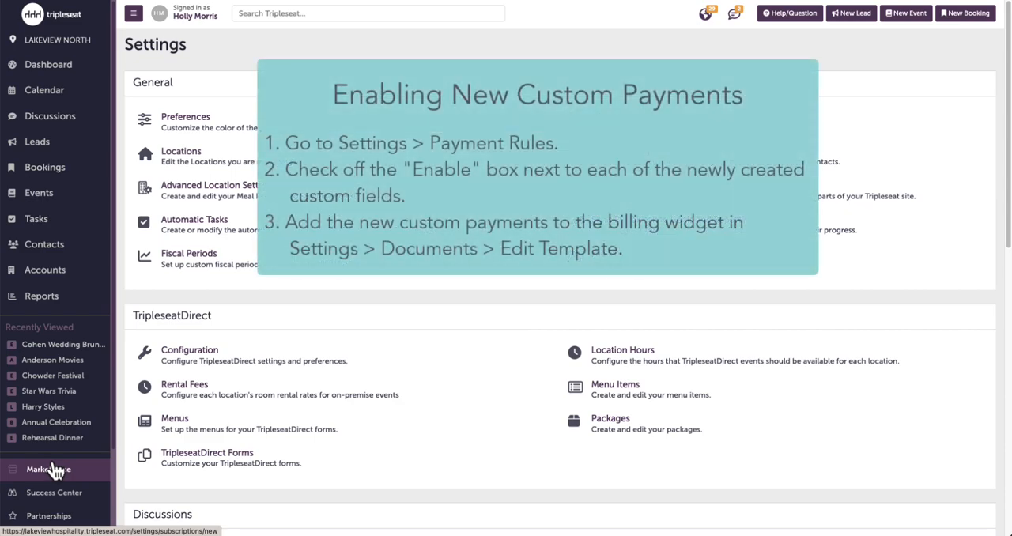
scroll(372, 427, down, 5)
scroll(303, 418, down, 3)
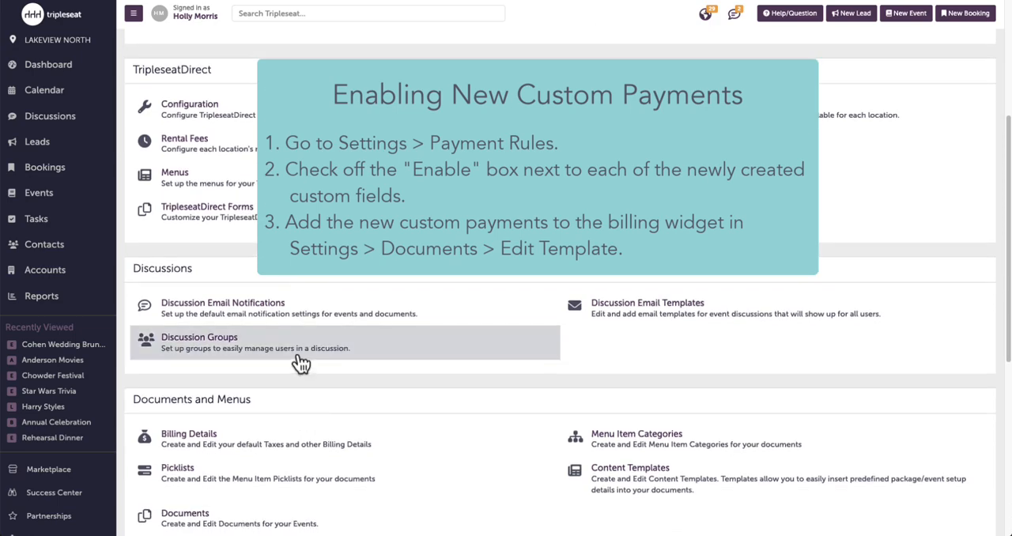
click(264, 481)
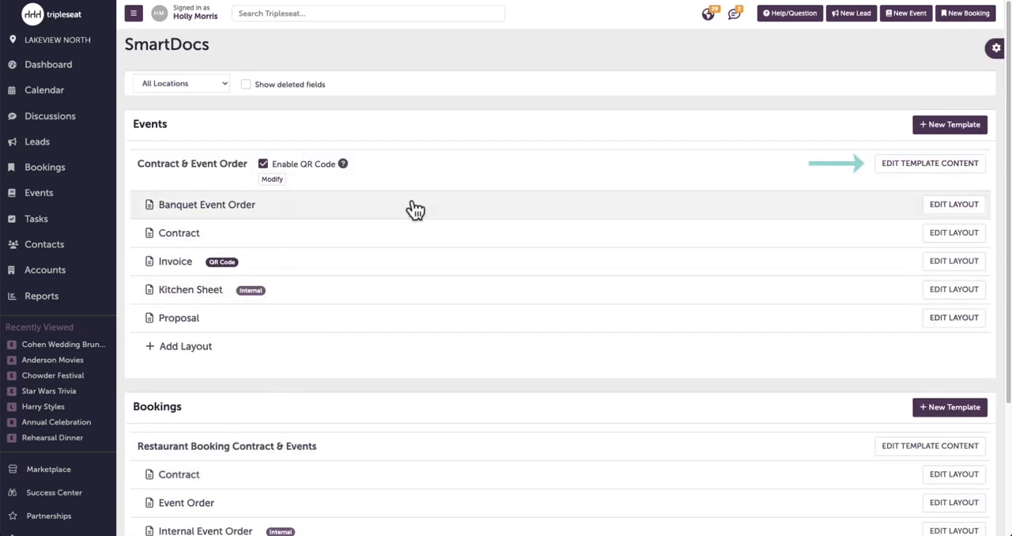
click(424, 179)
- Add the Second Deposit field to the template's Billing Widget
scroll(703, 415, down, 20)
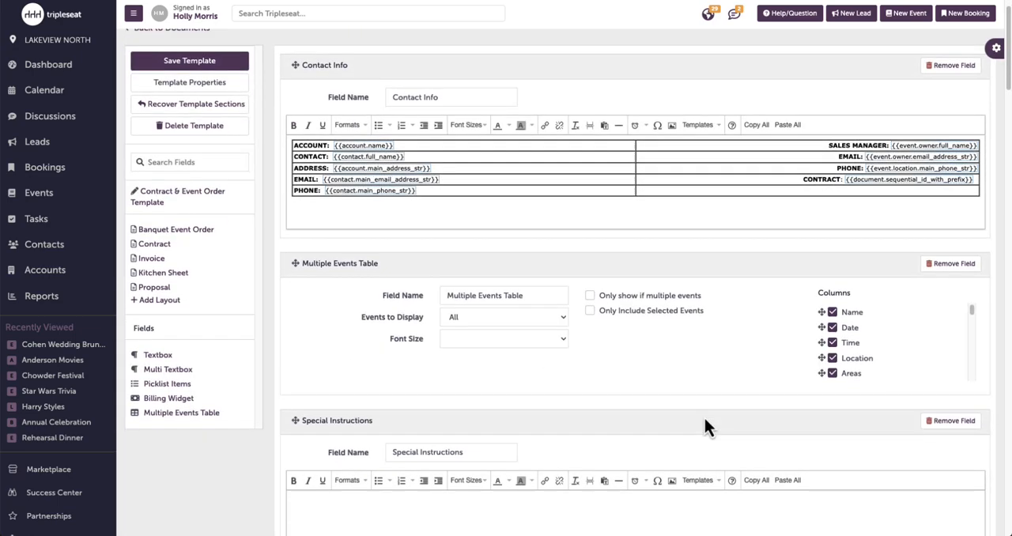
scroll(704, 415, down, 8)
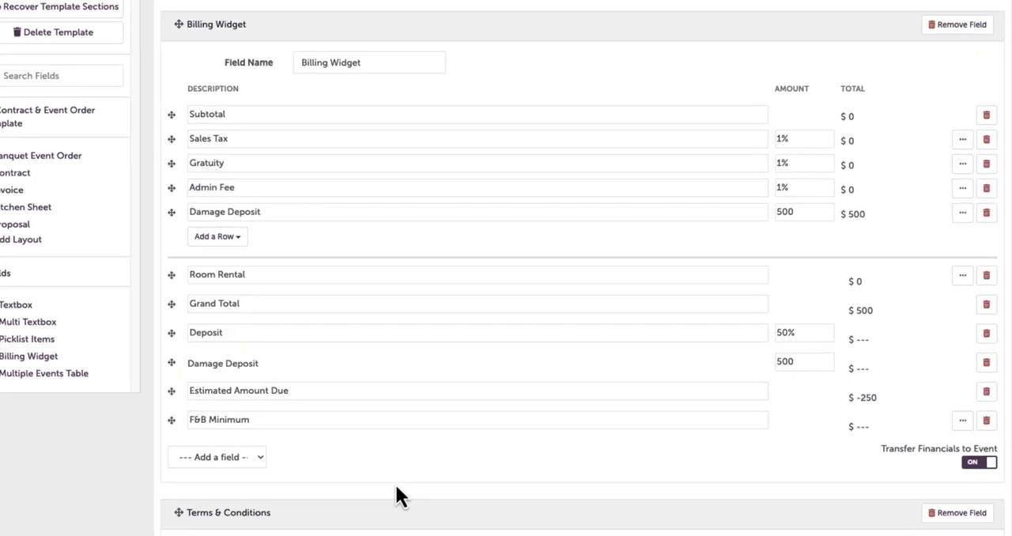
click(350, 470)
scroll(100, 448, down, 5)
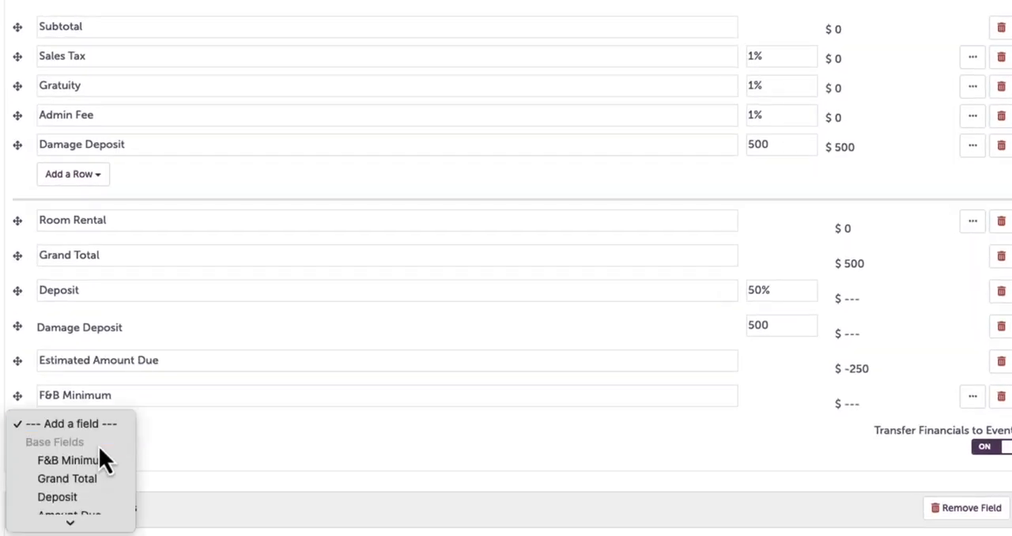
click(89, 506)
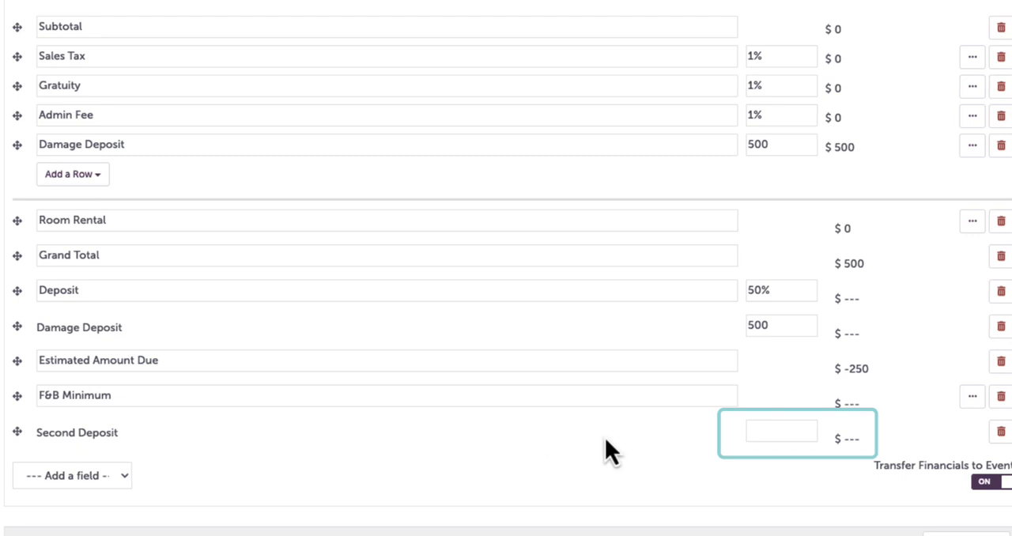
- Set the Second Deposit amount in the Billing Widget to 25% and save the template
click(770, 432)
text(25%)
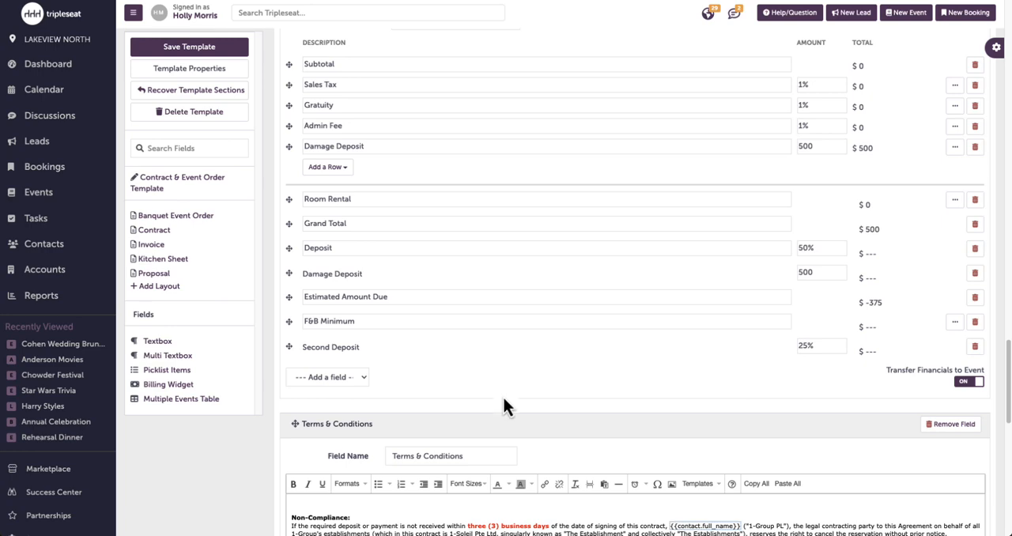
scroll(448, 389, down, 15)
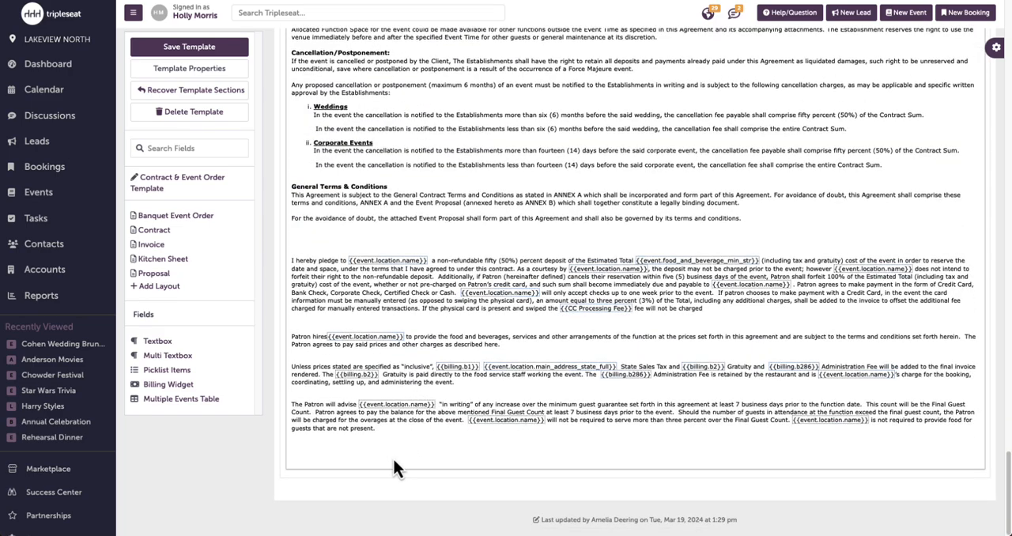
scroll(394, 467, up, 12)
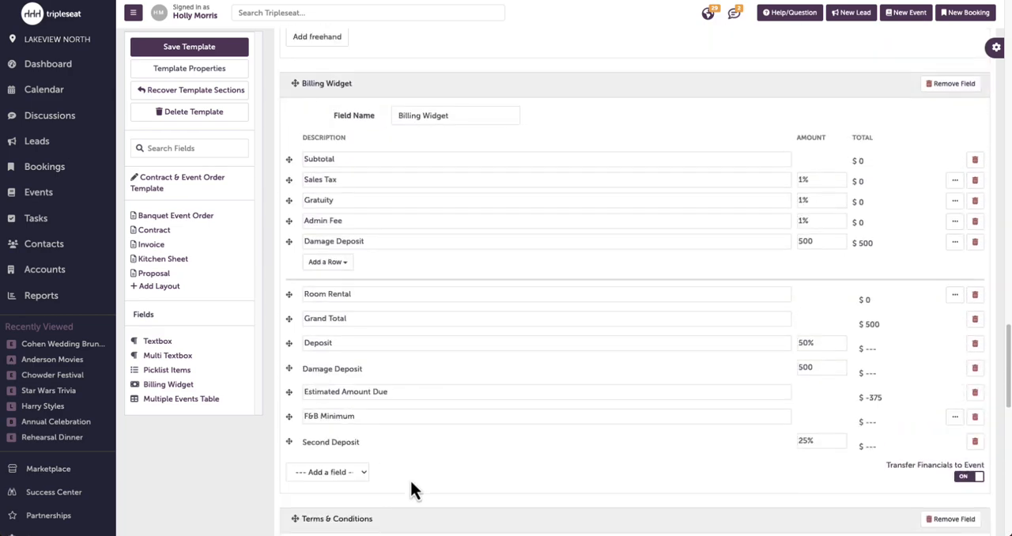
scroll(411, 476, down, 1)
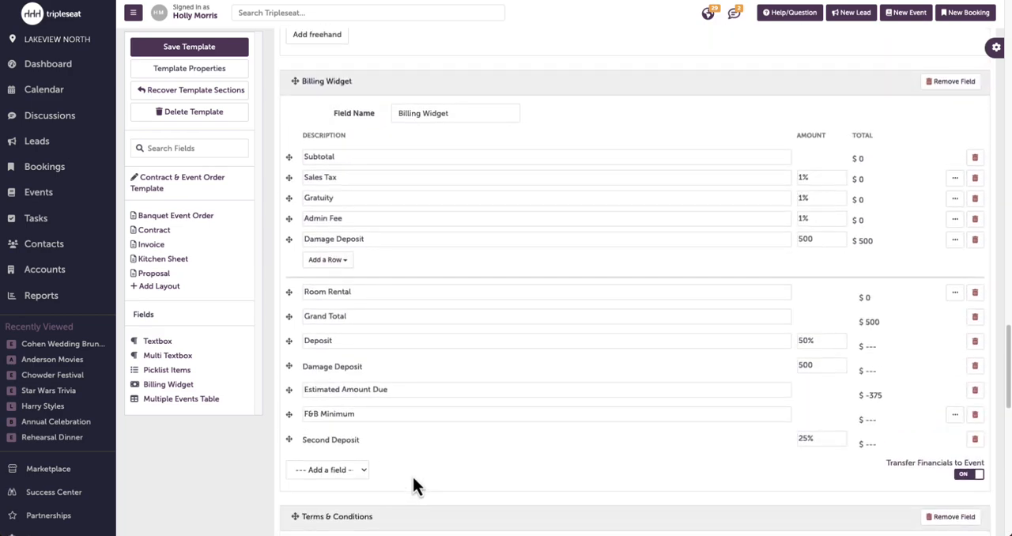
click(192, 46)
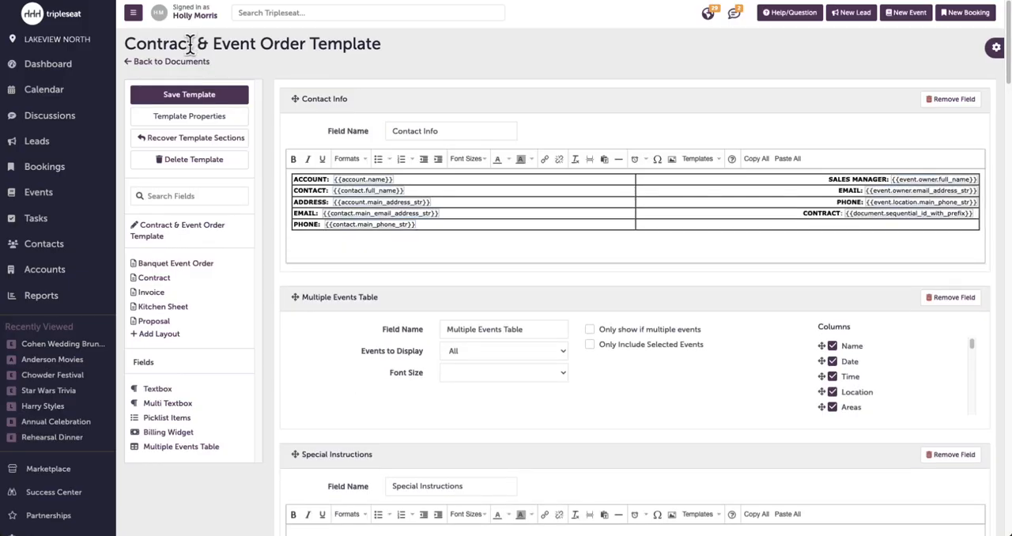
- Create a Definite event named "Birthday Party" on 5/24/2024 from 2:30 pm to 3:30 pm in Lakeview Grill's Main Dining Room, with account and contact
click(905, 16)
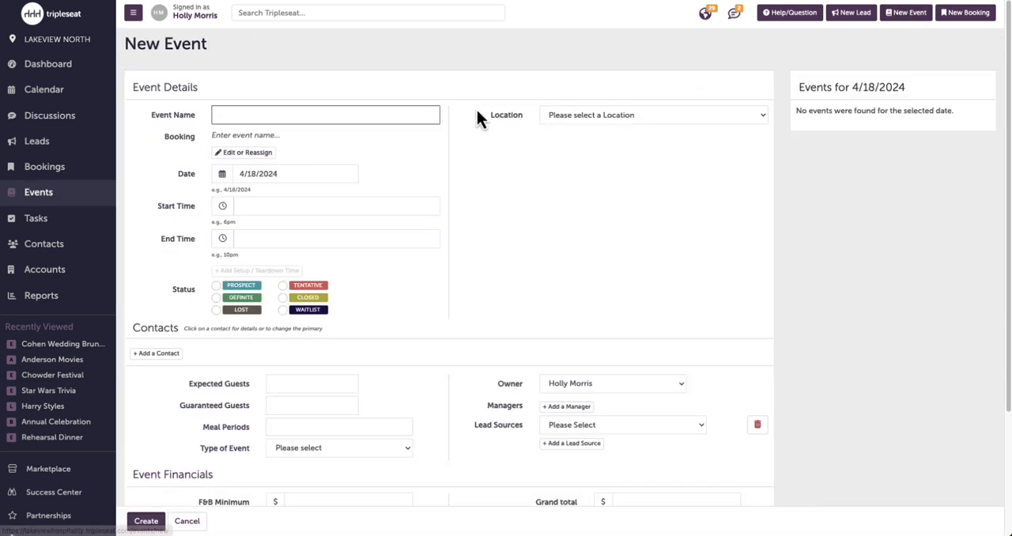
click(298, 113)
text(Birthday )
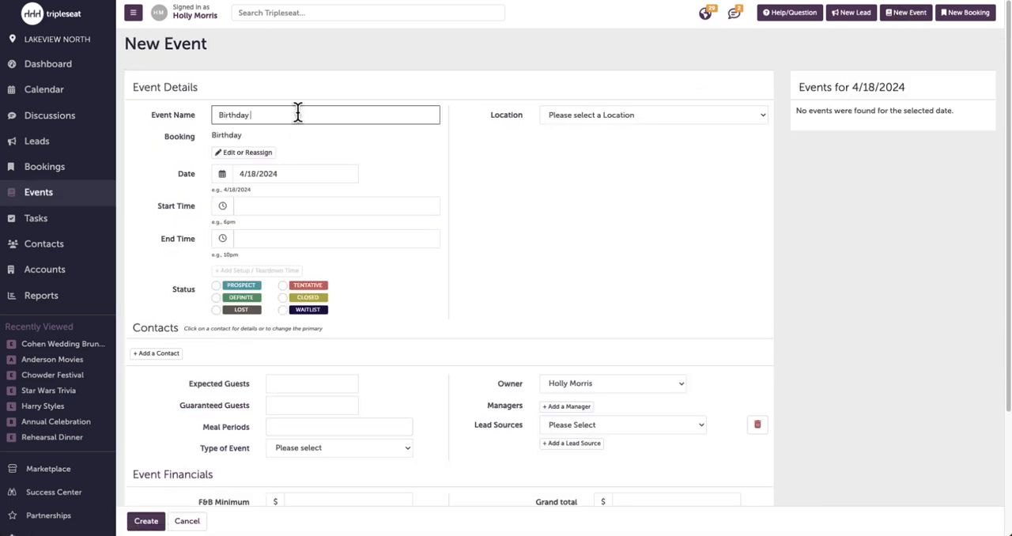
text(Party)
click(261, 174)
click(487, 288)
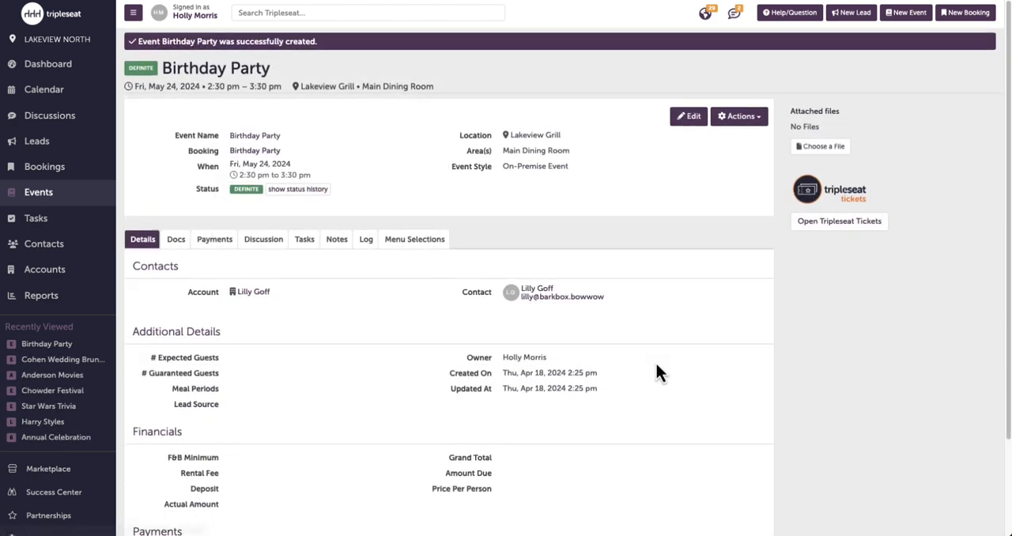
- Check the Payments fields in the event details and add a Contract & Event Order document to the event
scroll(655, 360, down, 2)
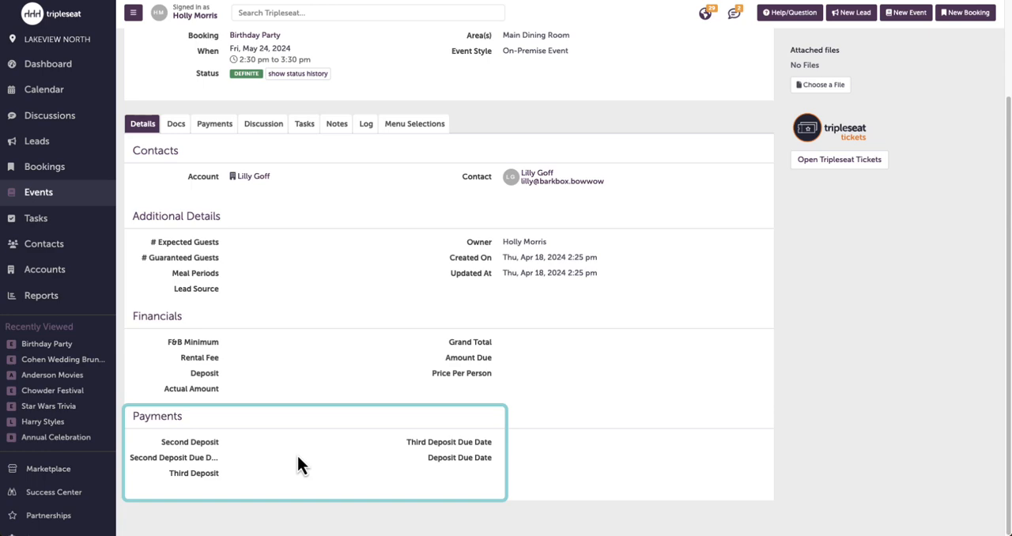
click(176, 124)
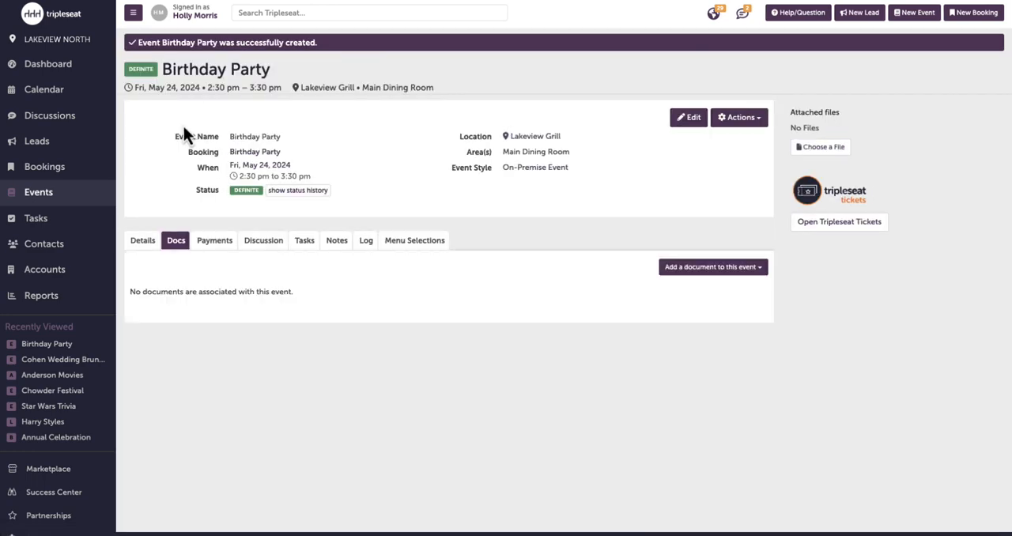
click(717, 269)
click(700, 357)
- Add a menu item from the picklist to the document's Food section with quantity 15, and save the document
scroll(266, 308, down, 5)
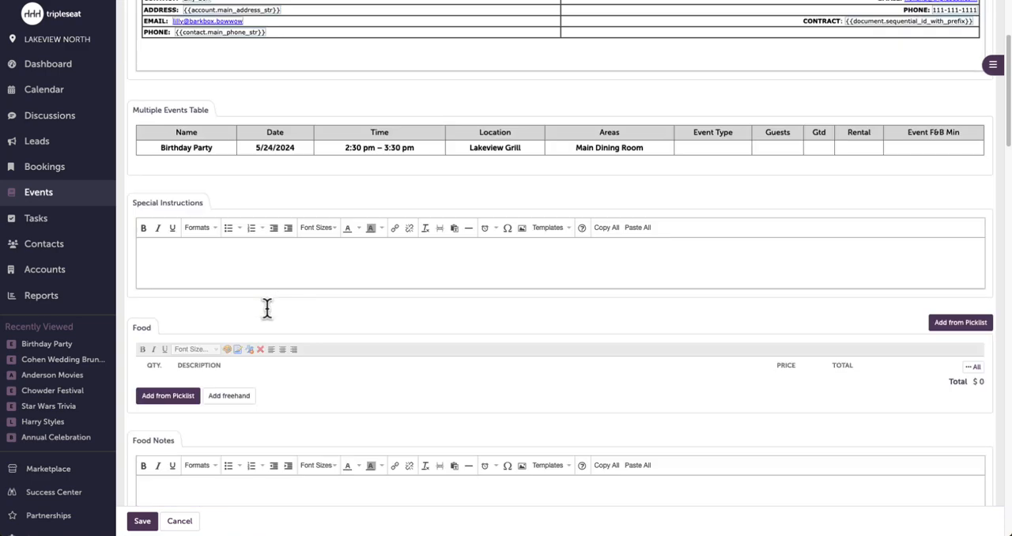
click(184, 199)
click(303, 89)
click(261, 104)
scroll(324, 178, down, 5)
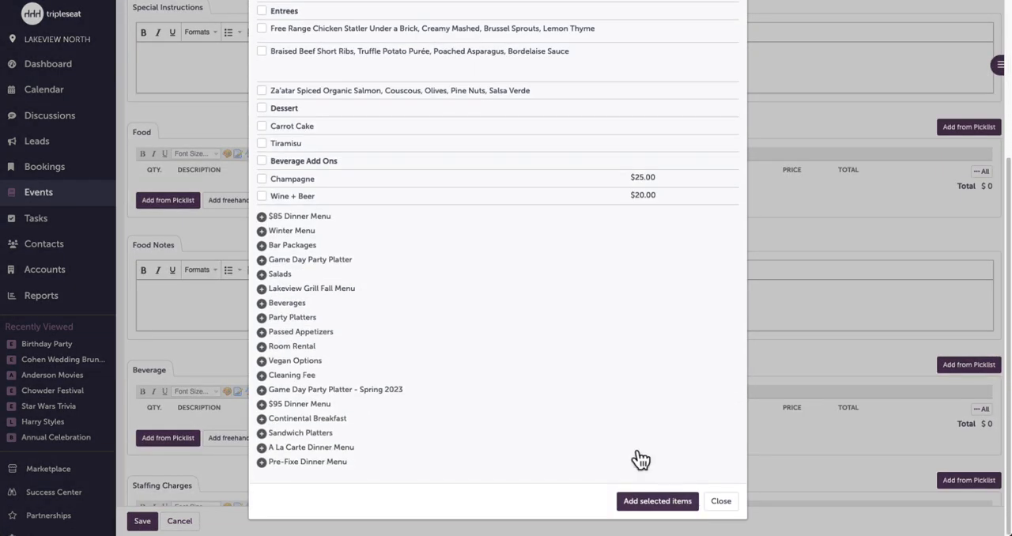
click(657, 500)
click(169, 190)
text(15)
scroll(393, 210, down, 15)
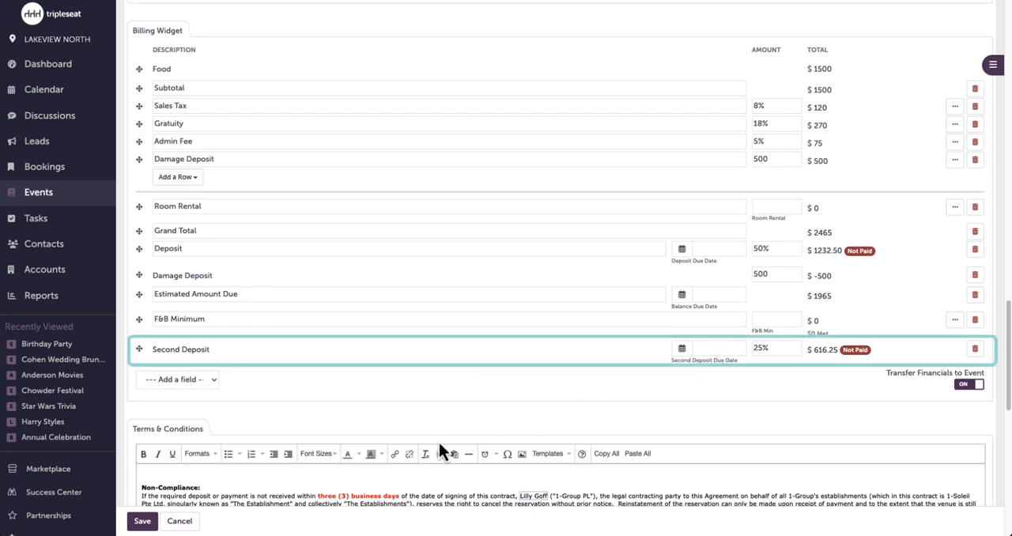
click(142, 524)
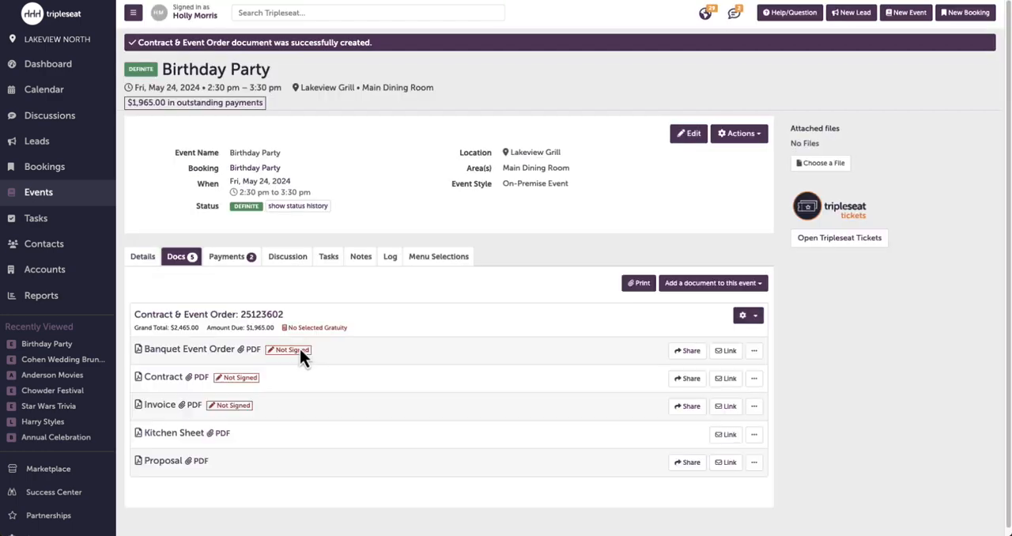
- View the Birthday Party event's payments and open the support options
click(238, 261)
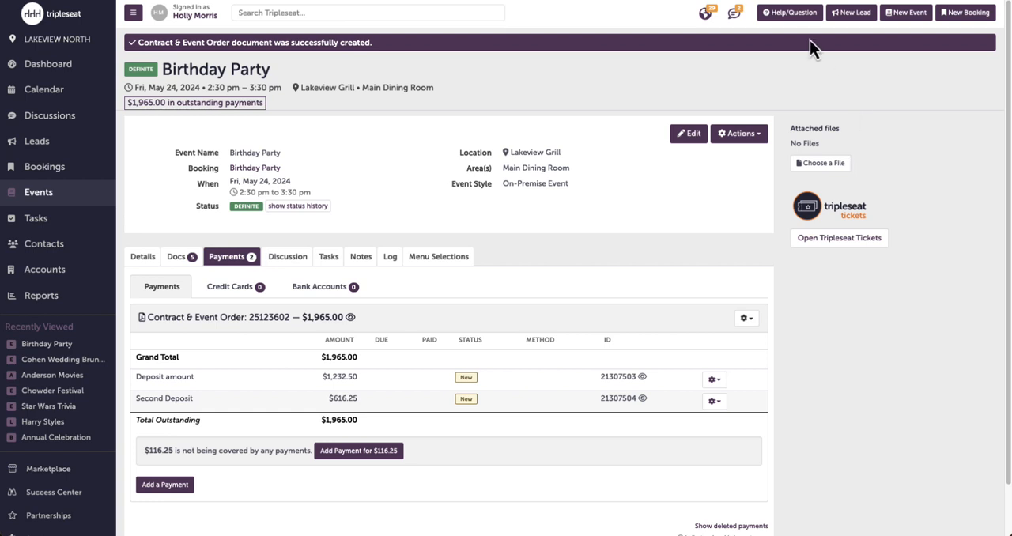
click(789, 19)
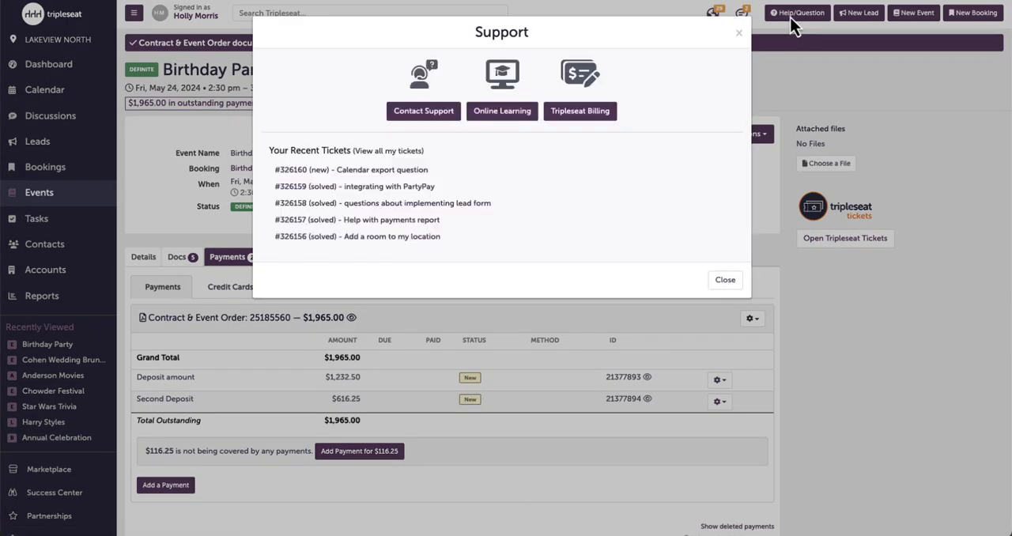